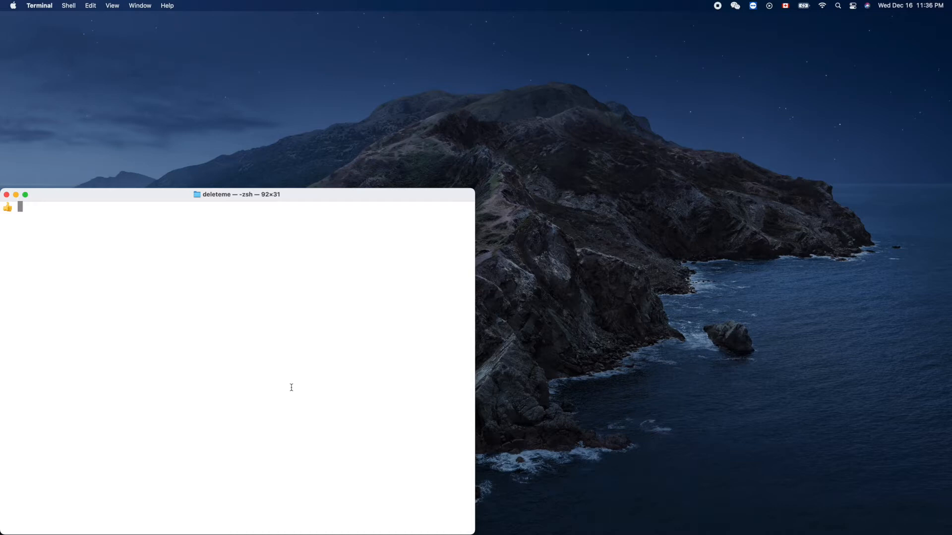
text(pwd)
- Check the working folder with pwd and ls, then start vim on a new chessmove.go
key(Return)
text(ls)
key(Return)
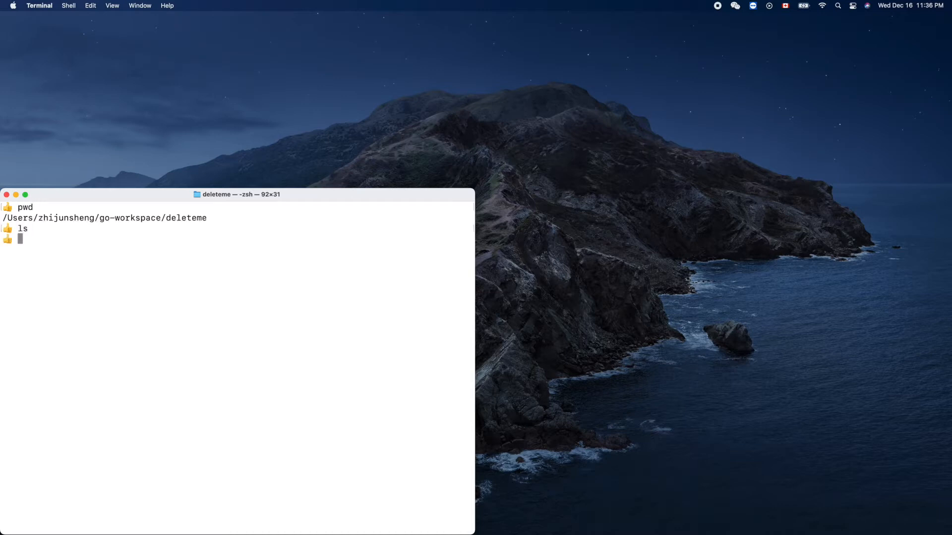
text(vim )
text(chessmove)
text(.go)
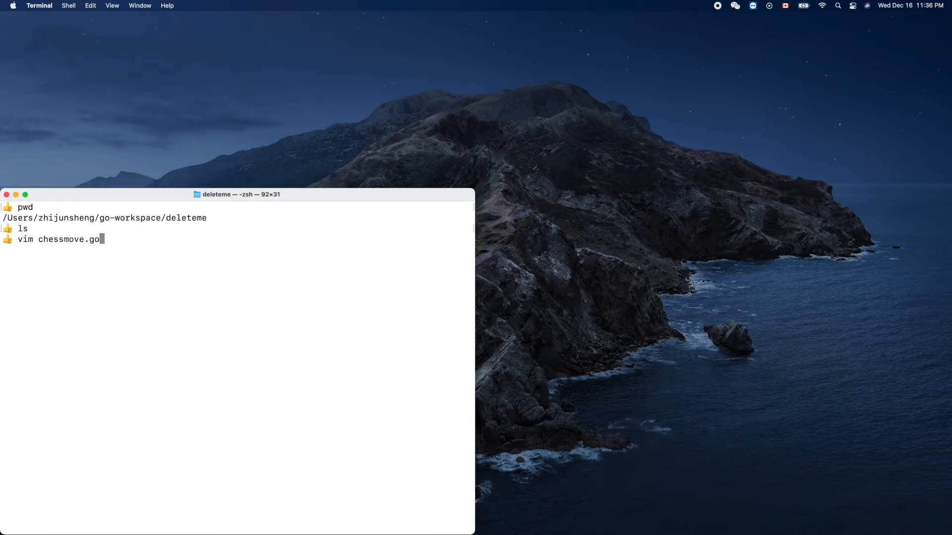
key(Return)
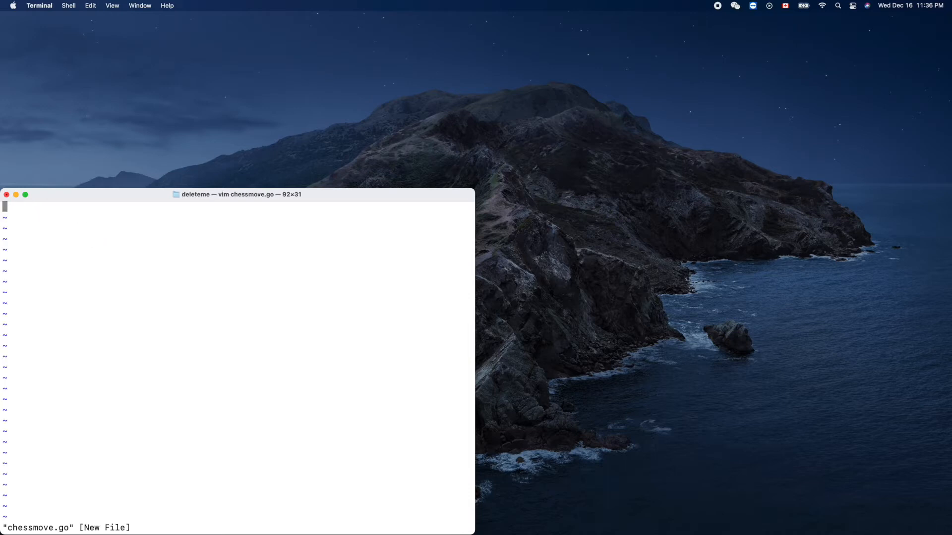
- Write package main followed by an import block listing "io" and "net"
key(i)
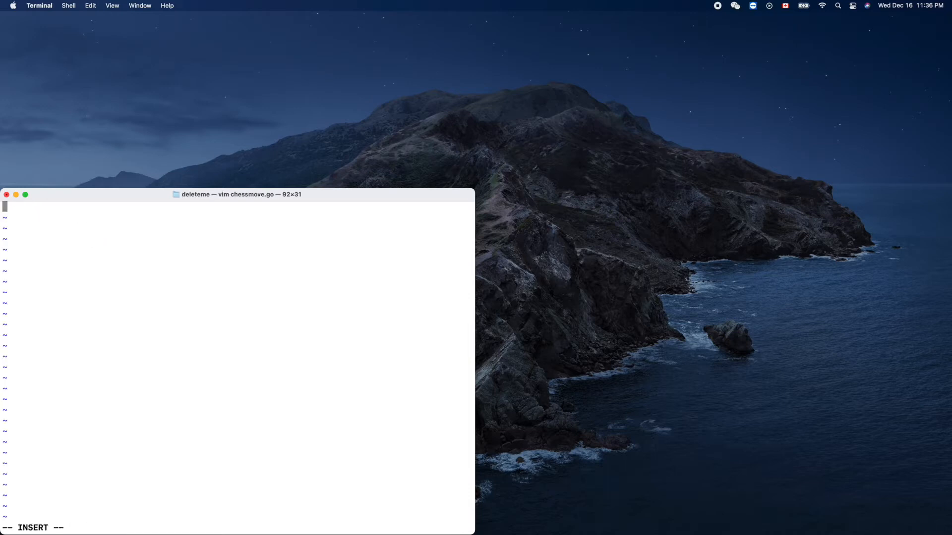
text(p)
text(ackage )
text(main)
key(Return)
key(Return)
text(import)
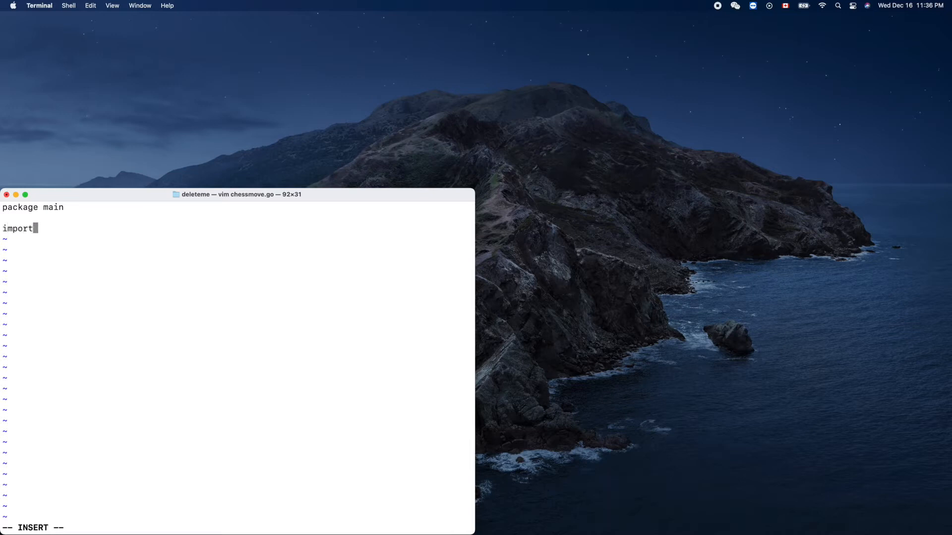
text( ()
key(Return)
text("io")
key(Return)
text("net)
text(")
key(Return)
text())
key(Return)
key(Return)
text(fun)
text(c main()
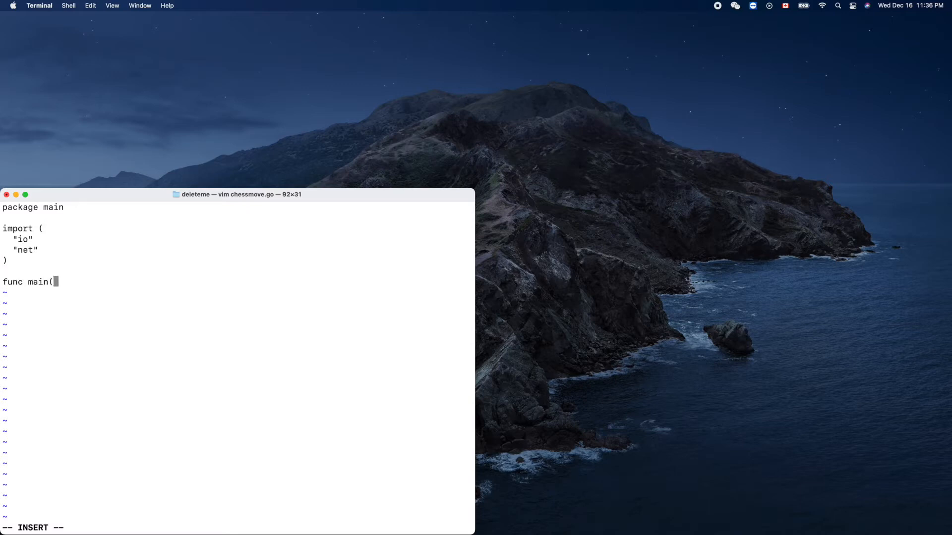
text() {)
- Inside func main, declare listener, _ := net.Listen("tcp", ":50000")
key(Return)
key(BackSpace)
key(BackSpace)
text(})
key(Escape)
key(shift+o)
text(lis)
text(ter)
key(BackSpace)
text(ner)
text(, _ )
text(=)
key(BackSpace)
key(BackSpace)
text(:=)
text(net.)
text(Listen)
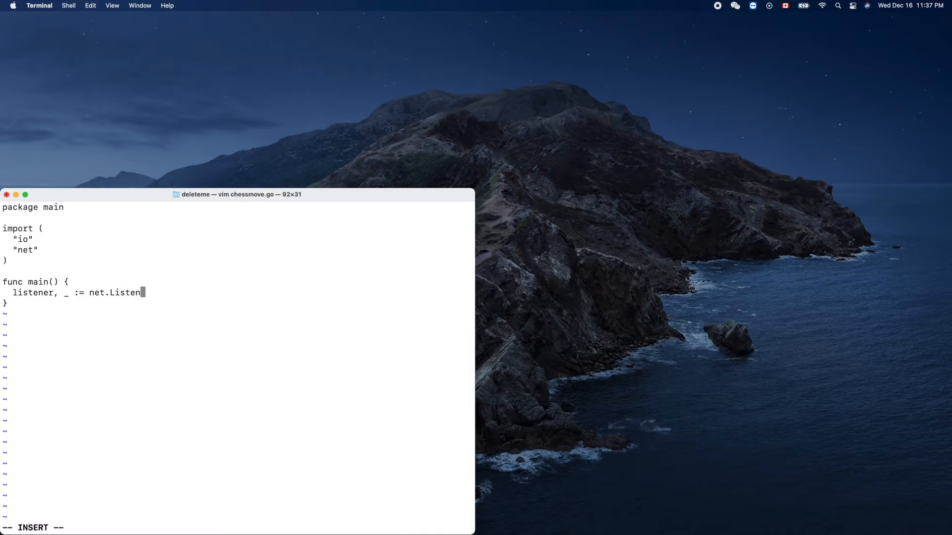
text((")
text(tcp", )
text(":)
text(5000)
text(0)
text("))
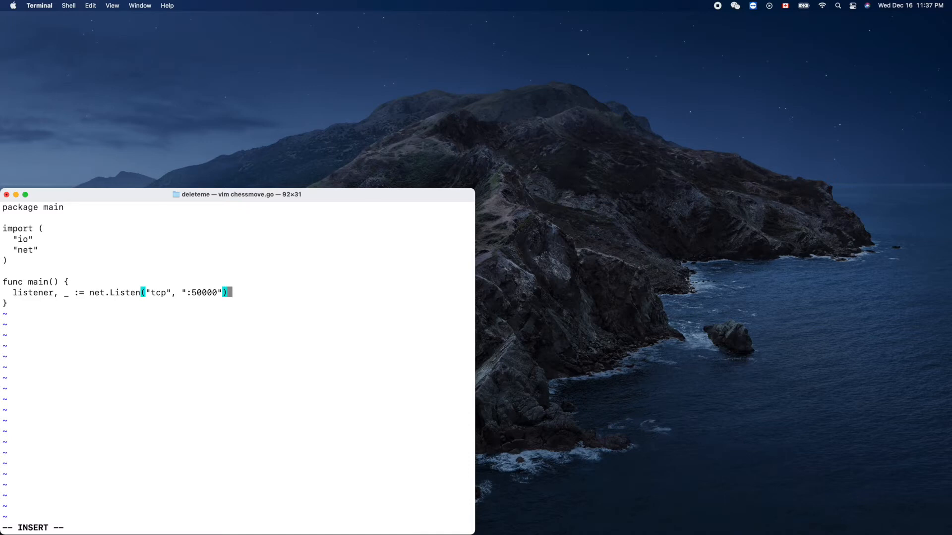
key(Return)
text(conn)
text(, _)
text( :)
text(= )
text(listen)
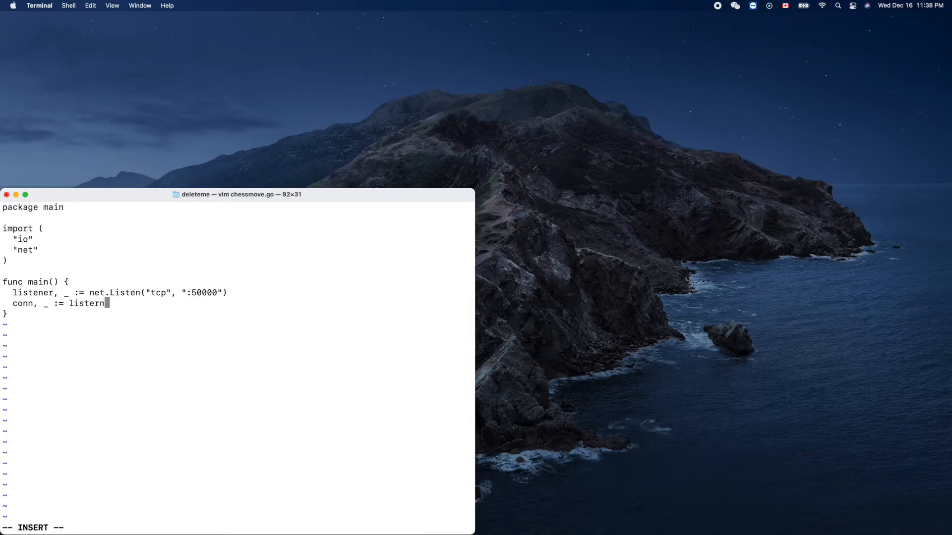
- Add conn, _ := listener.Accept() and begin the io call on the next line
key(BackSpace)
text(ner.)
text(Accept())
key(Return)
double_click(18, 304)
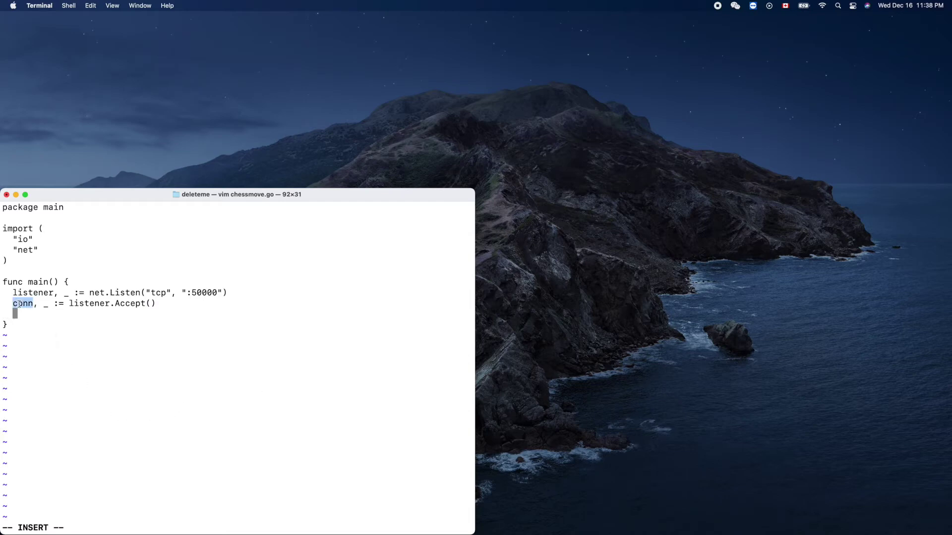
click(58, 312)
text(io.)
text(Write)
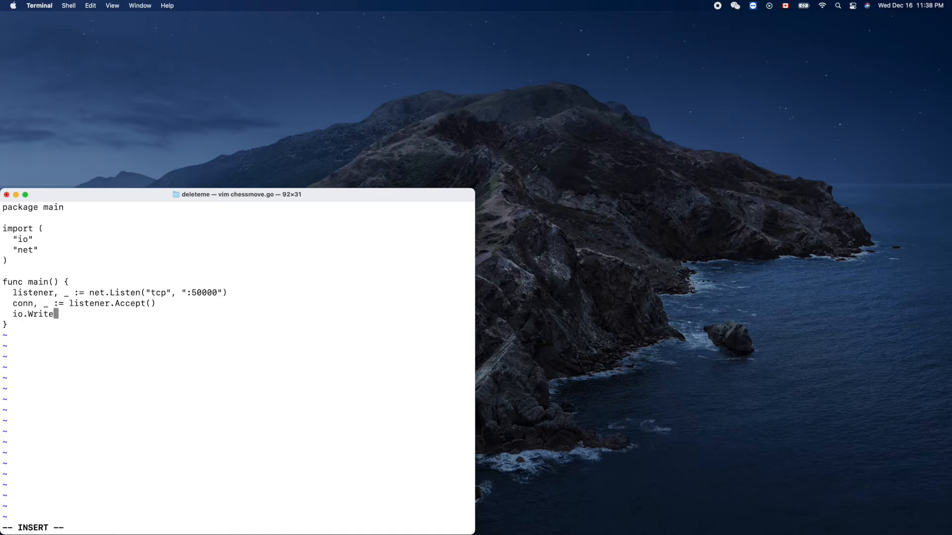
text(String()
text(conn)
text(, )
text(`)
text(0,)
text(0,)
text(3,3)
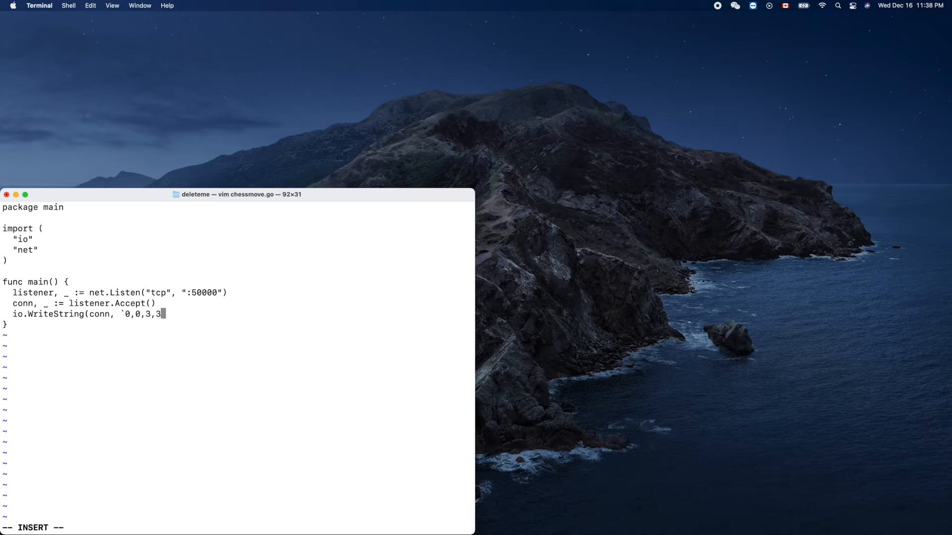
text(`)
- Finish io.WriteString(conn, `0,0,3,3`+"\n") so the move is sent with a newline
key(BackSpace)
text(+)
text("\n)
text(")
text())
key(Escape)
text(:wq)
- Save and quit vim with :wq, then start the server with go run chessmove.go
key(Return)
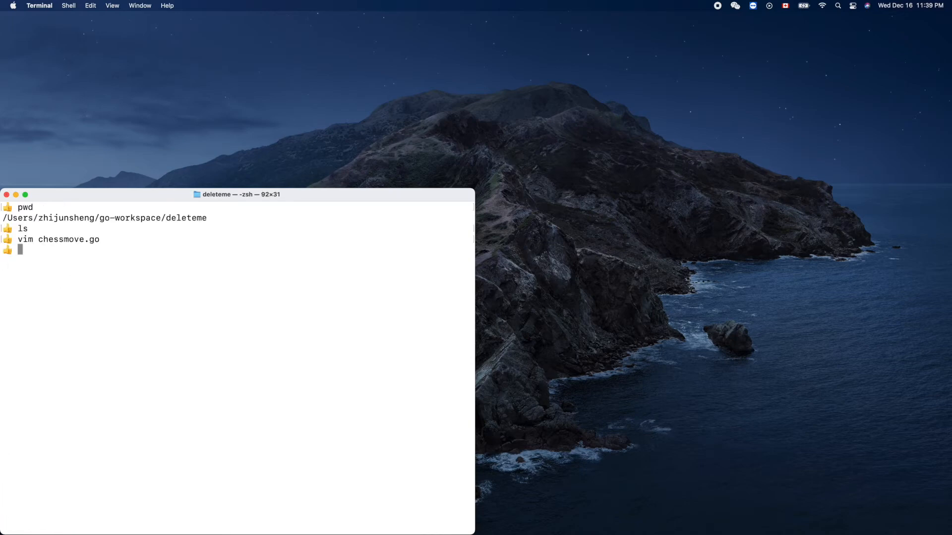
text(go )
text(r)
text(un )
text(chessmove.go)
key(Return)
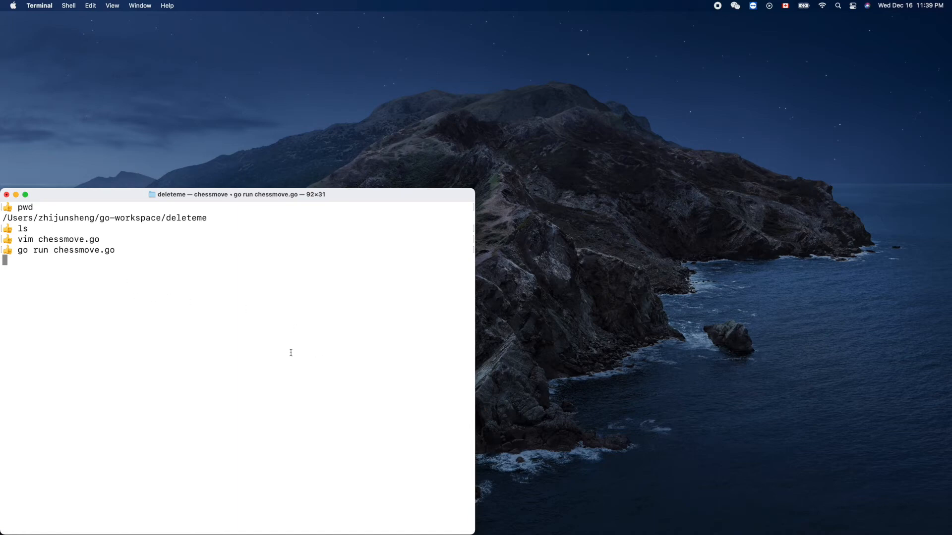
key(super+space)
text(x)
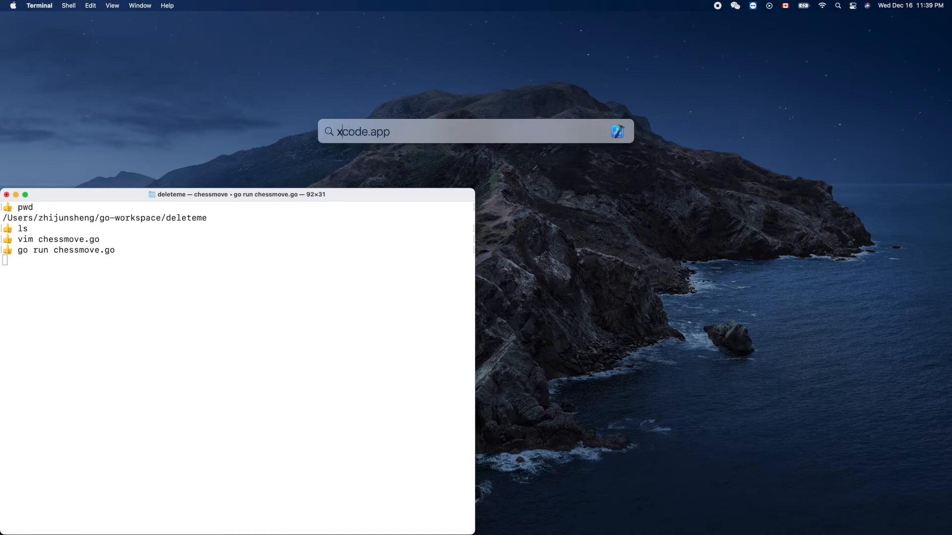
- Launch Xcode from Spotlight, open the ChessBoard project and run it in the simulator
key(Return)
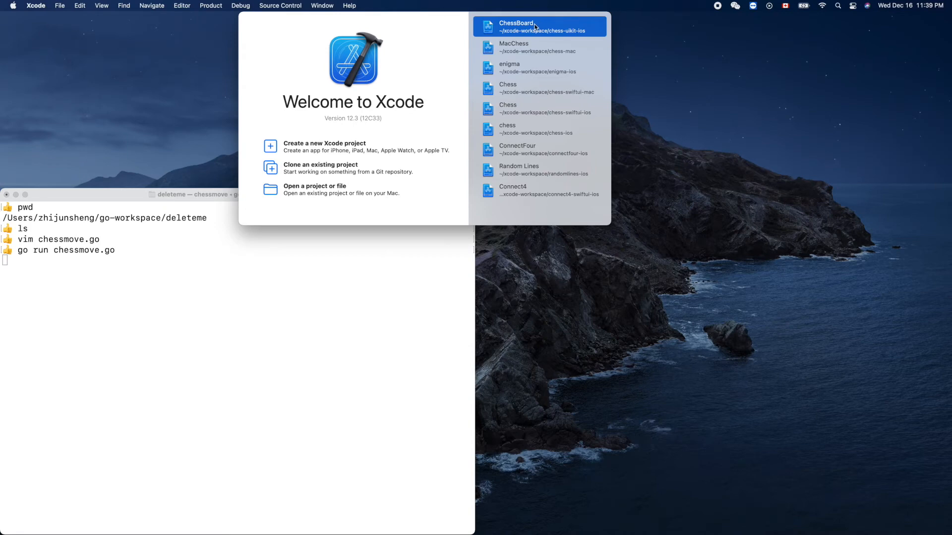
double_click(535, 27)
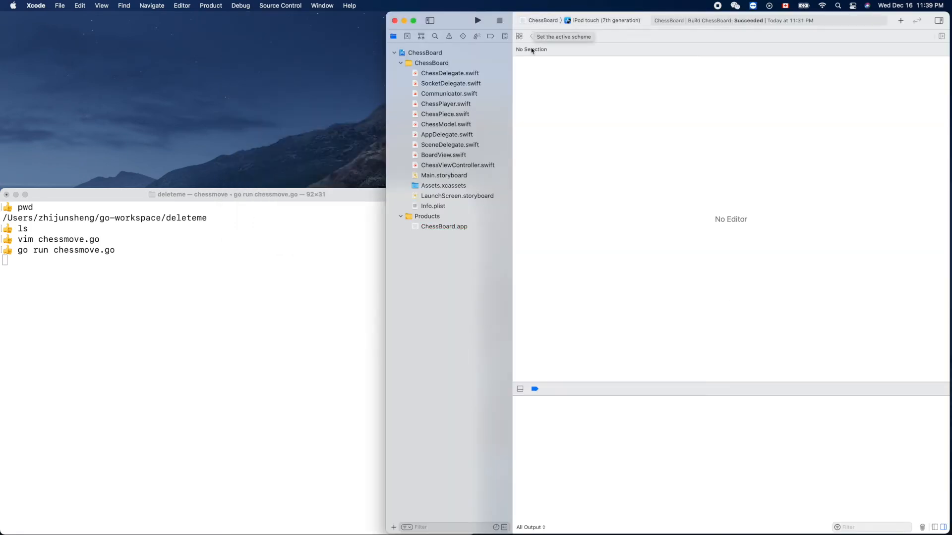
click(477, 20)
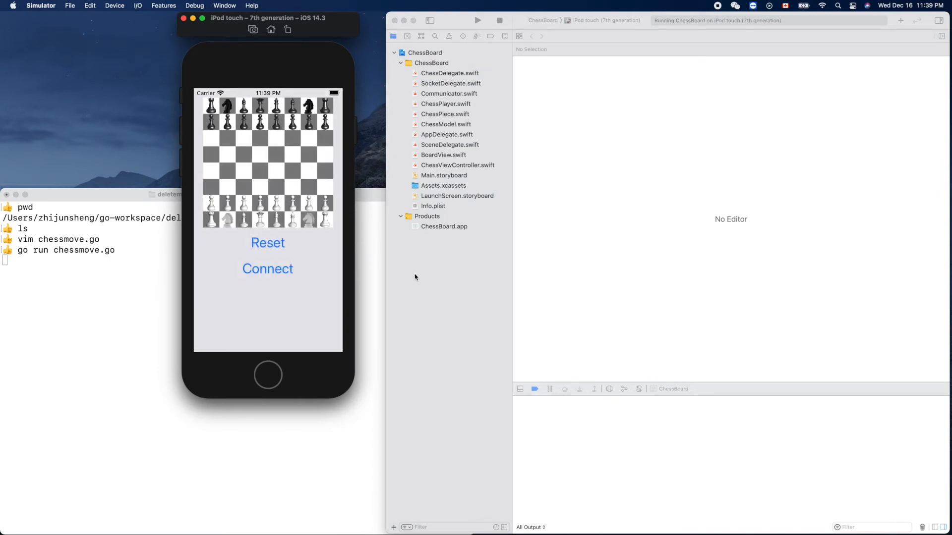
- Connect the app to 127.0.0.1:50000, receive the move, and dismiss the Socket closed alert
click(281, 272)
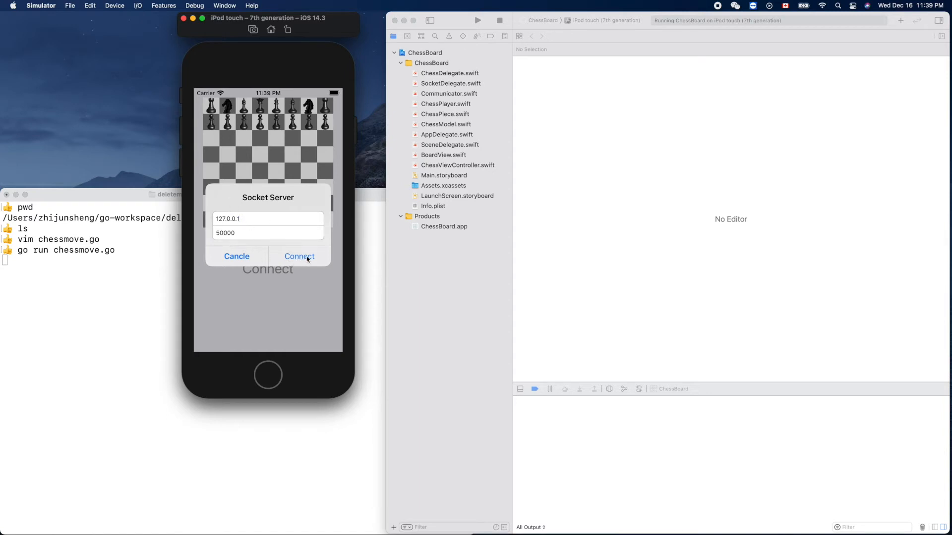
click(306, 257)
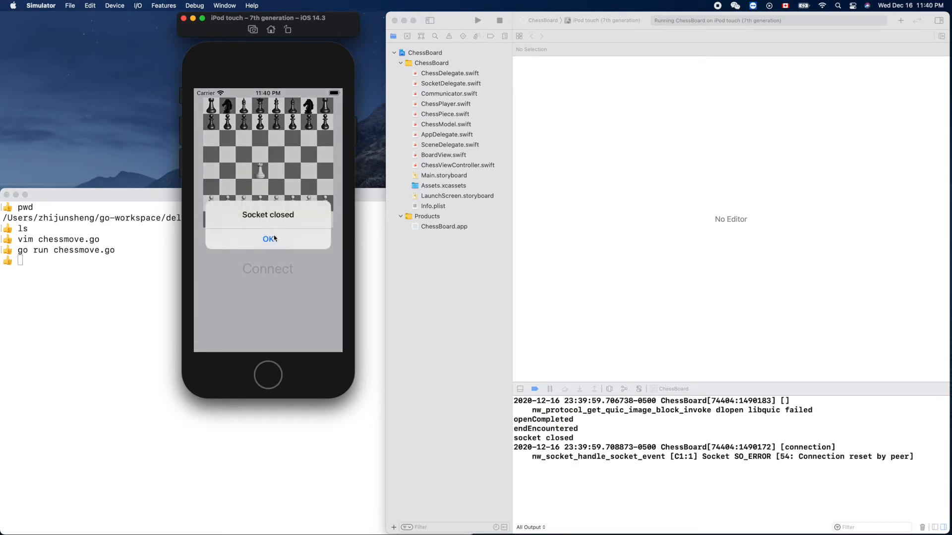
click(268, 239)
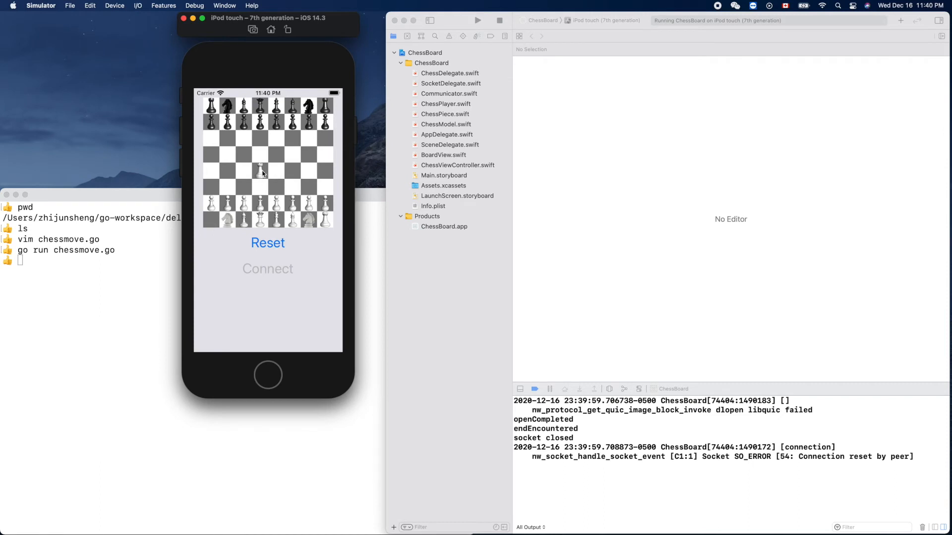
drag(225, 216, 215, 228)
- Bring Terminal forward and reposition the simulated device beside it
click(102, 280)
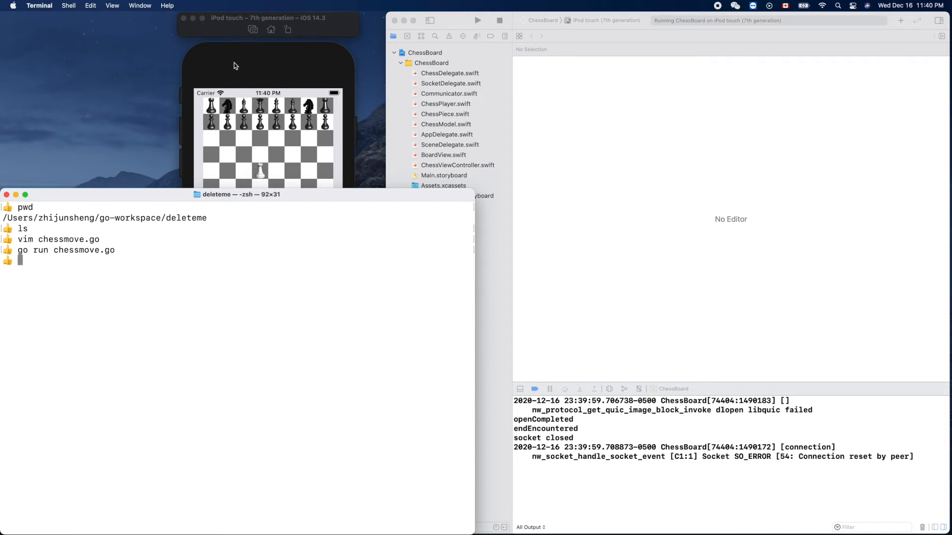
drag(232, 65, 242, 61)
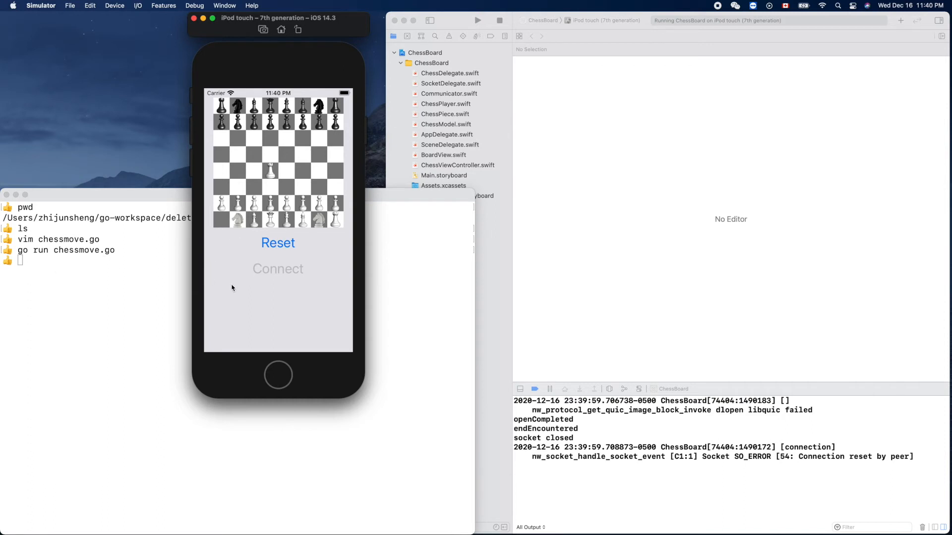
click(143, 291)
text(ca)
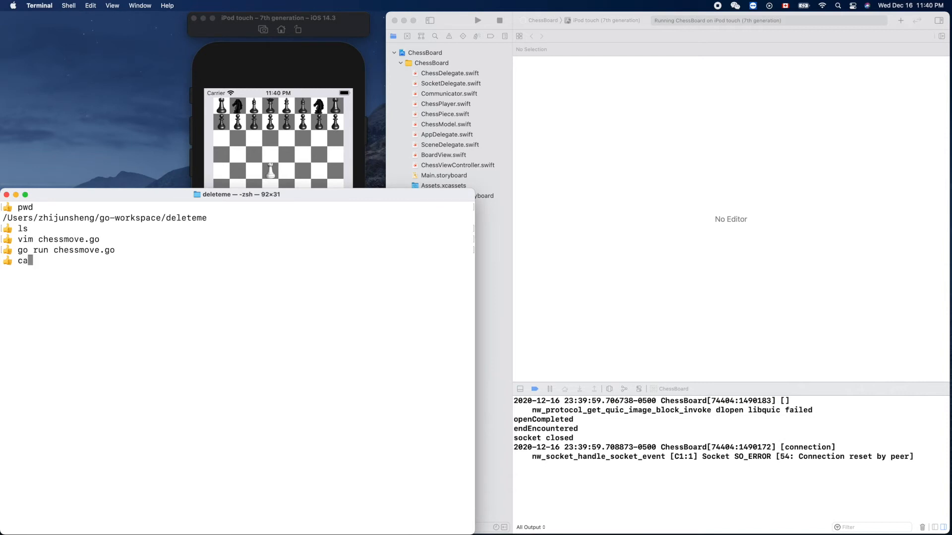
text(t chessmove.go)
- Print chessmove.go with cat, then reopen it in vim
key(Return)
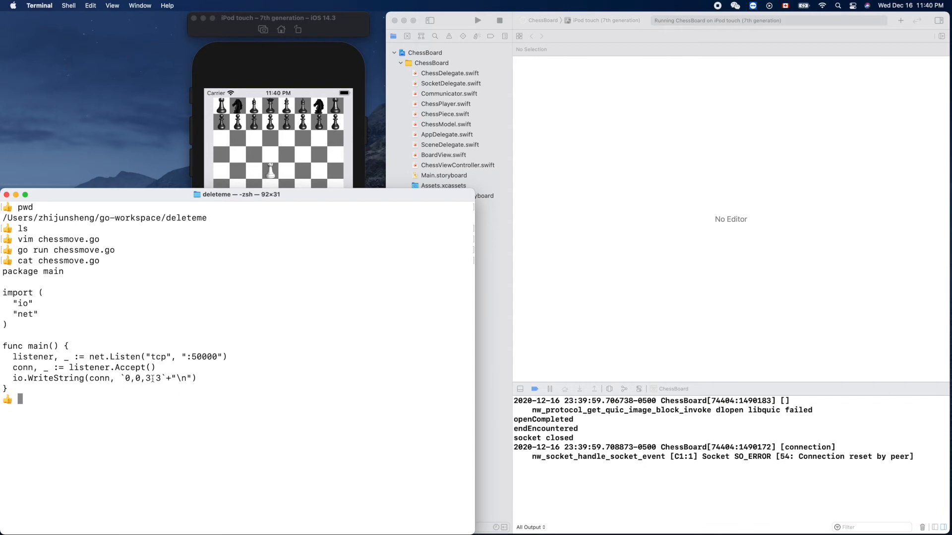
text(vim)
text( c)
key(Tab)
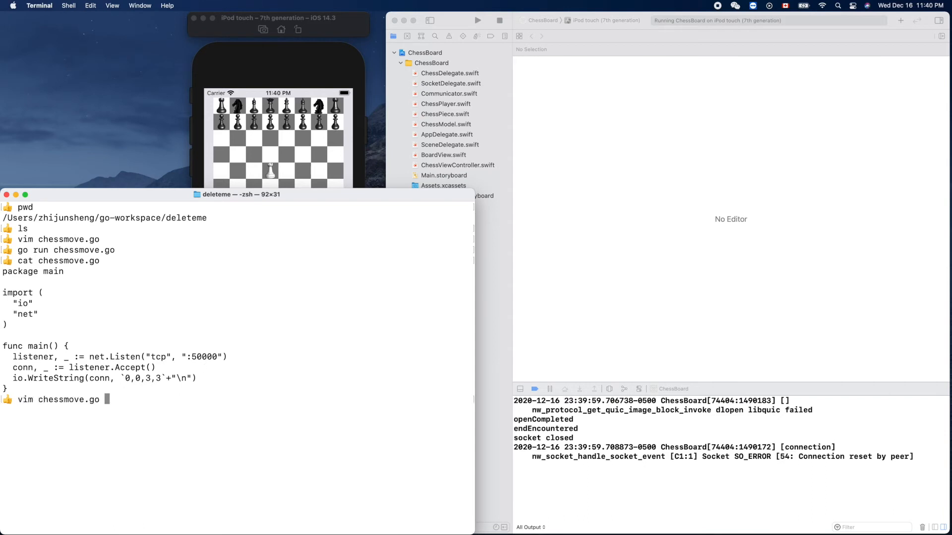
key(Return)
- Move to the move string's coordinate digits, edit them, and save with :wq
key(j)
key(j)
key(j)
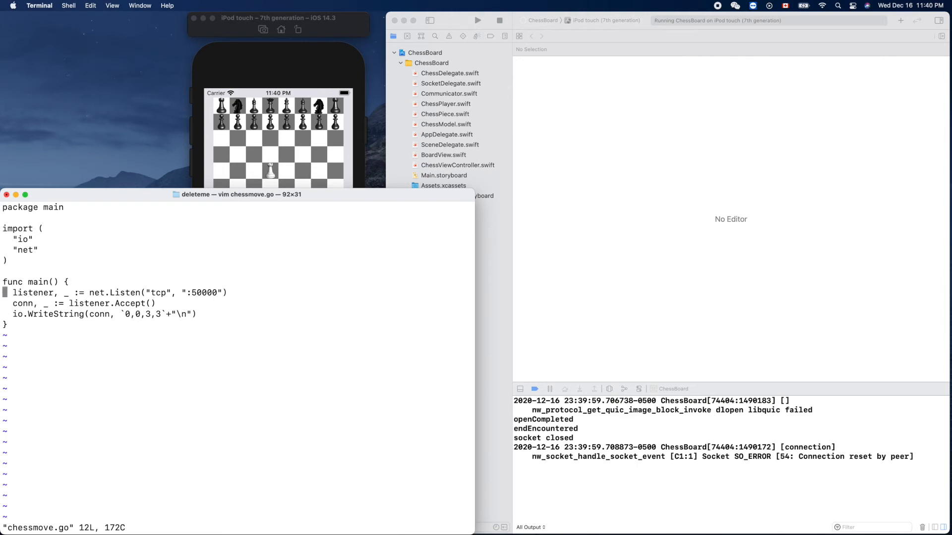
key(j)
key(j)
key(w)
key(w)
key(w)
key(w)
key(w)
key(w)
key(w)
key(l)
key(l)
text(:wq)
key(Return)
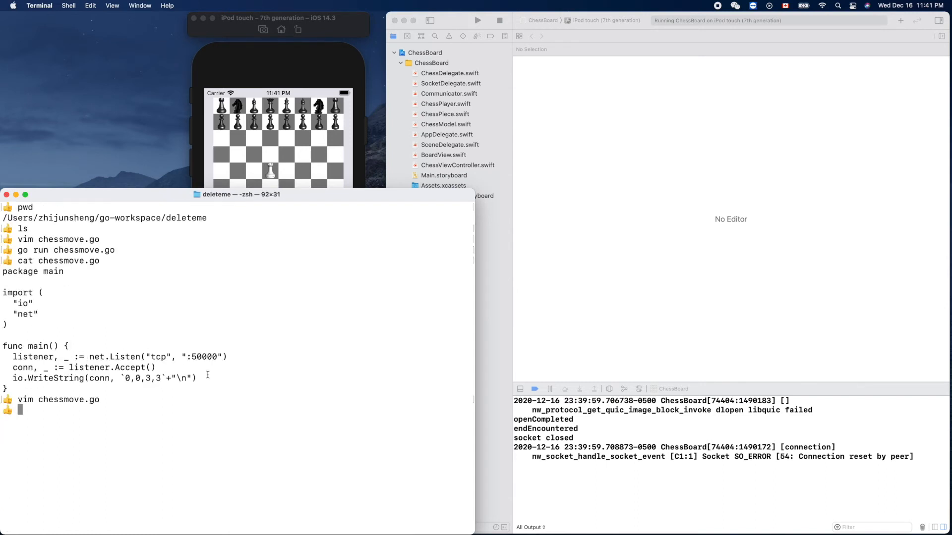
drag(197, 378, 3, 358)
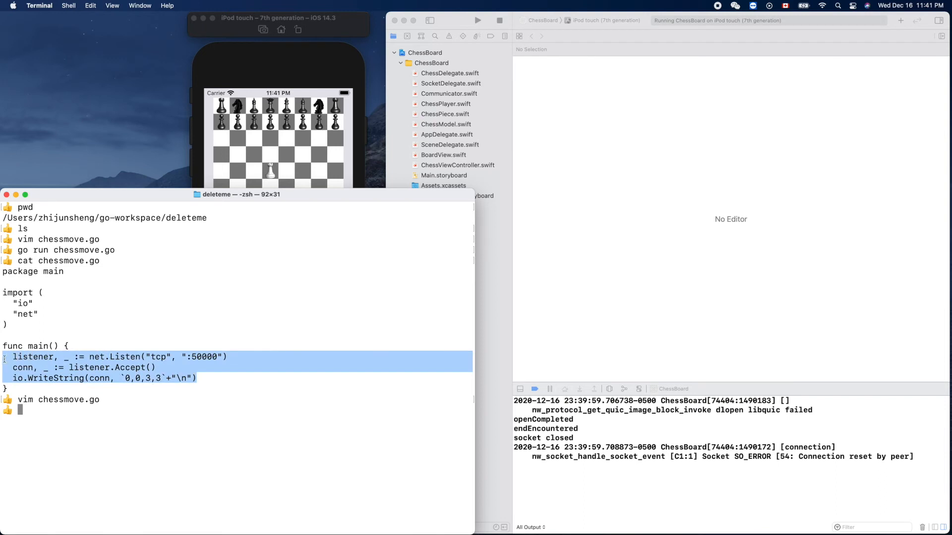
click(118, 360)
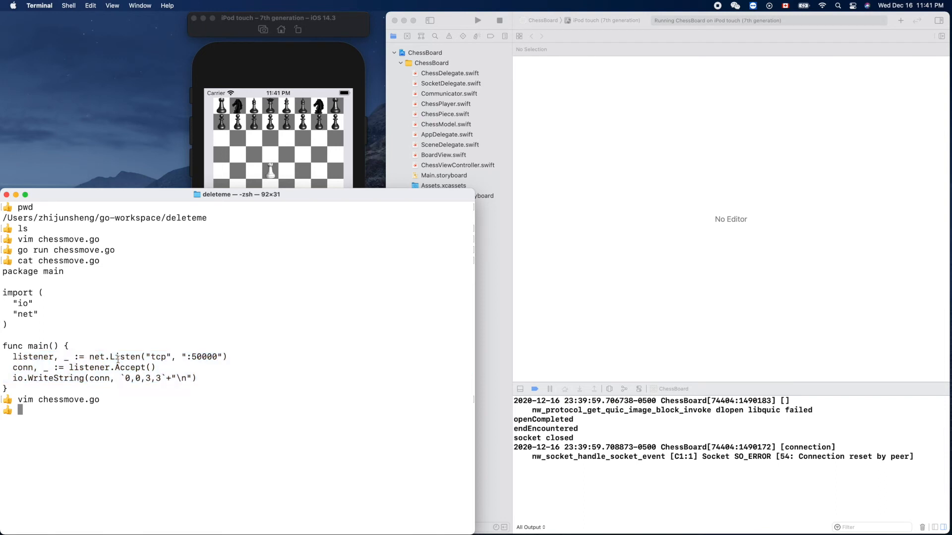
drag(227, 357, 13, 357)
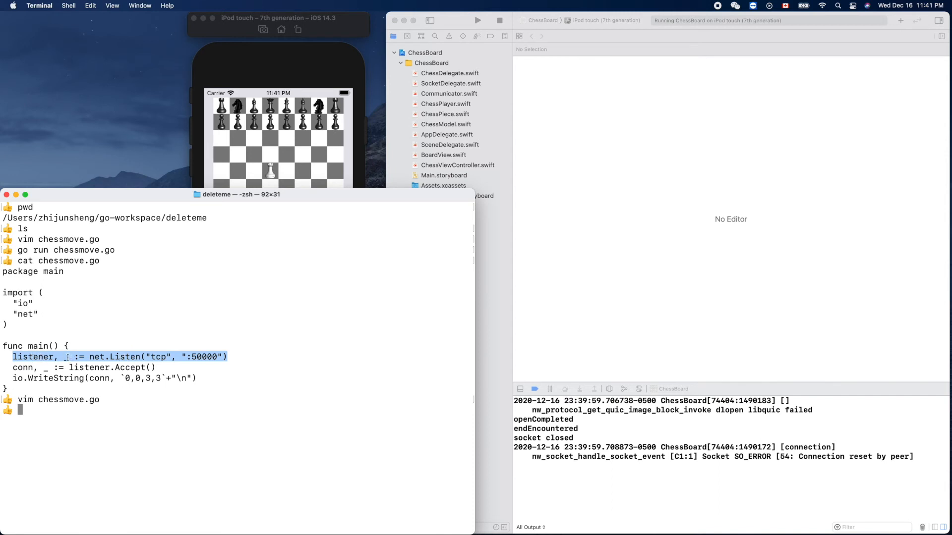
double_click(39, 357)
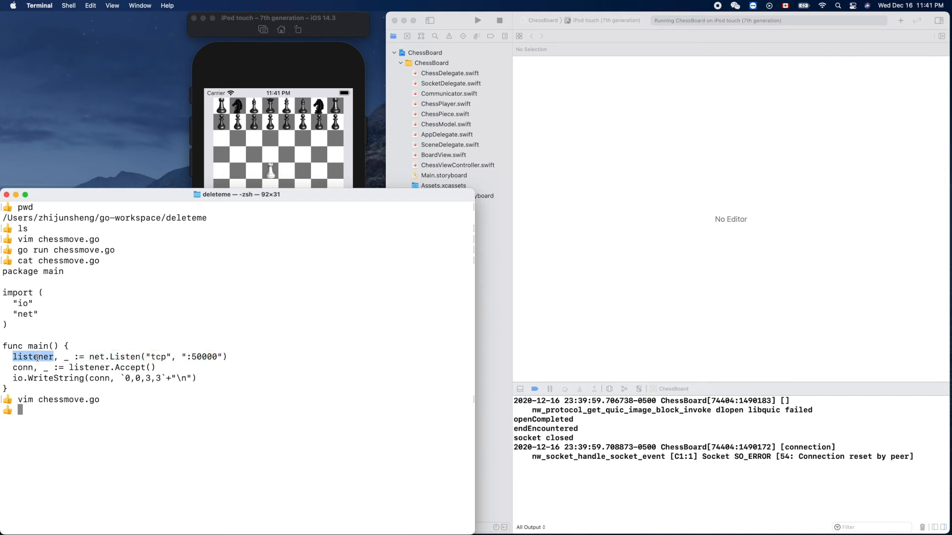
click(119, 358)
double_click(117, 358)
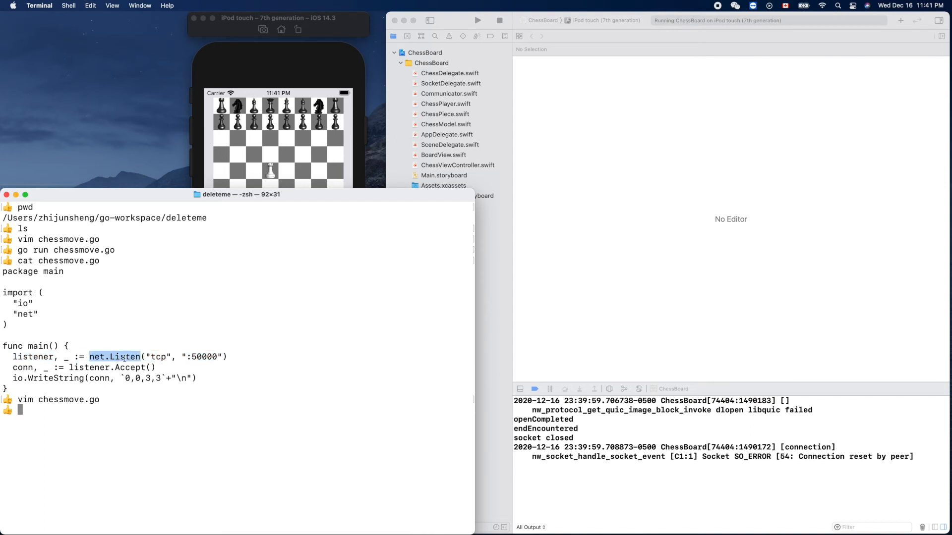
double_click(44, 357)
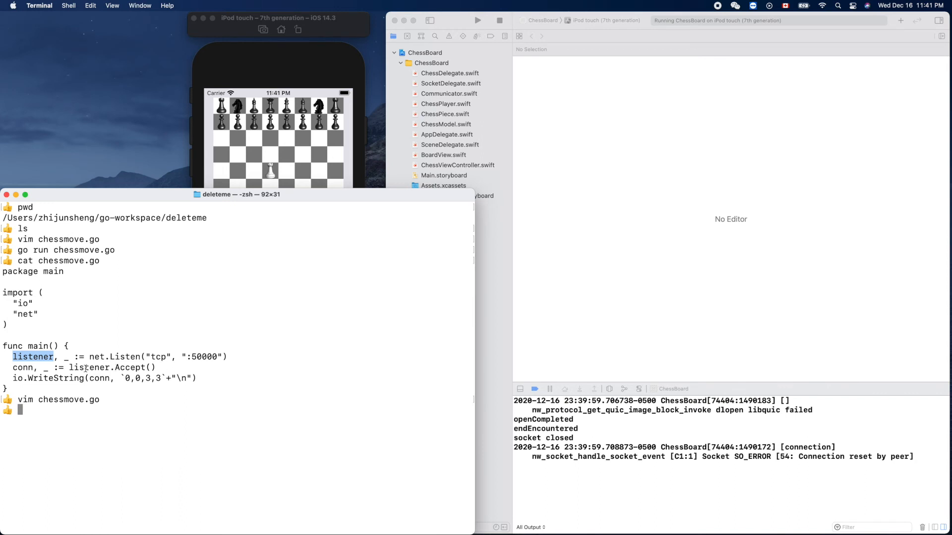
double_click(23, 367)
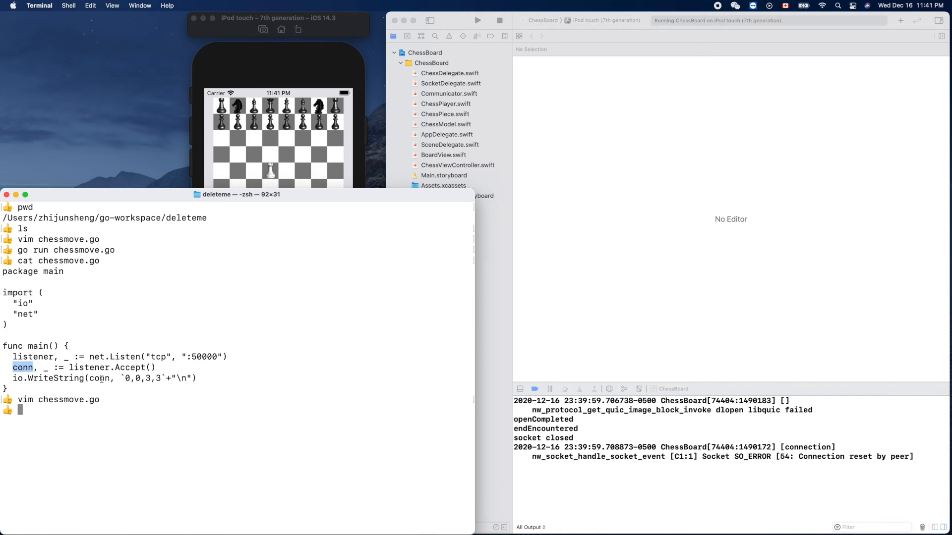
double_click(101, 379)
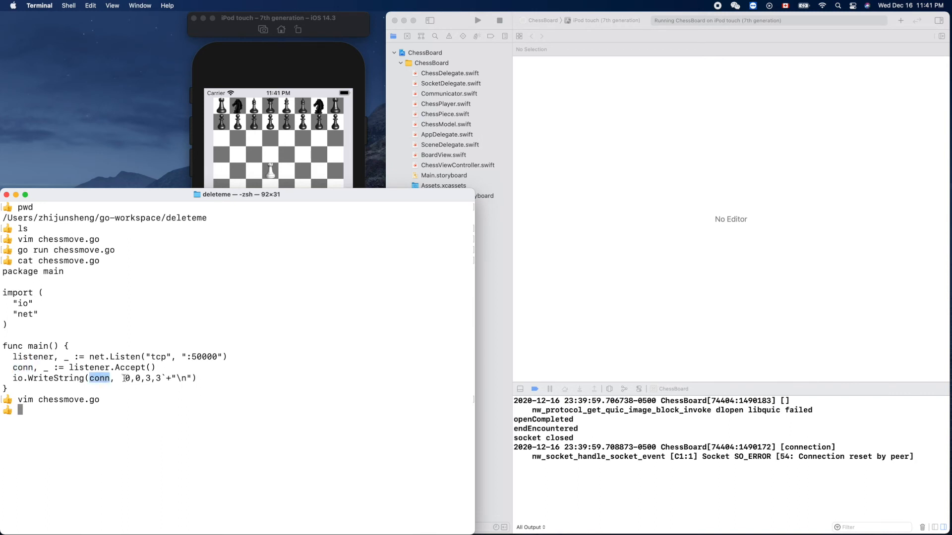
drag(125, 378, 163, 378)
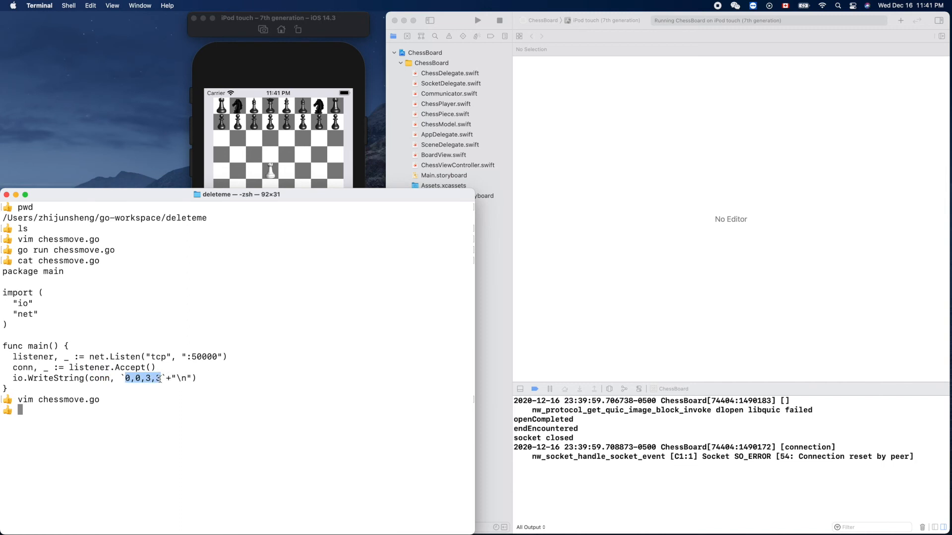
click(146, 413)
- Rerun go run chessmove.go, switch to the simulator and reset the board
key(Up)
key(Up)
key(Up)
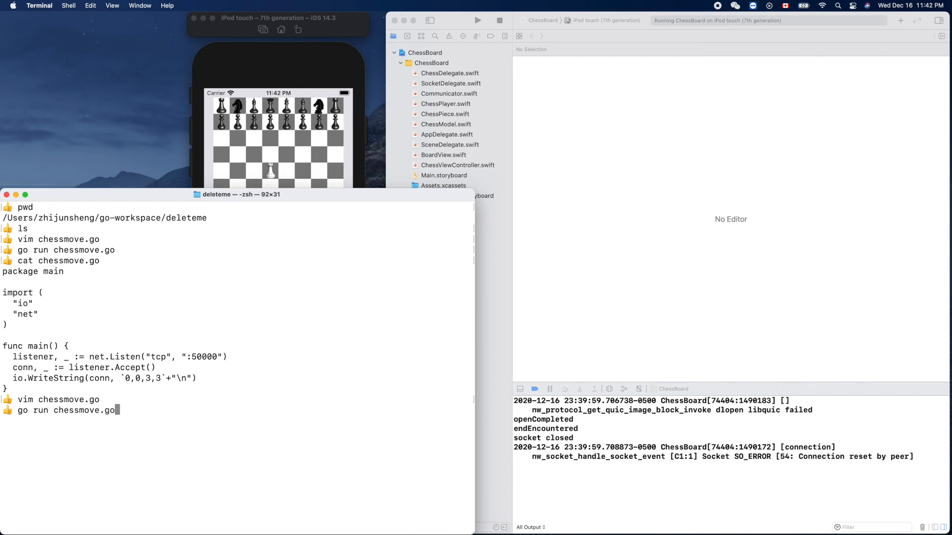
key(Return)
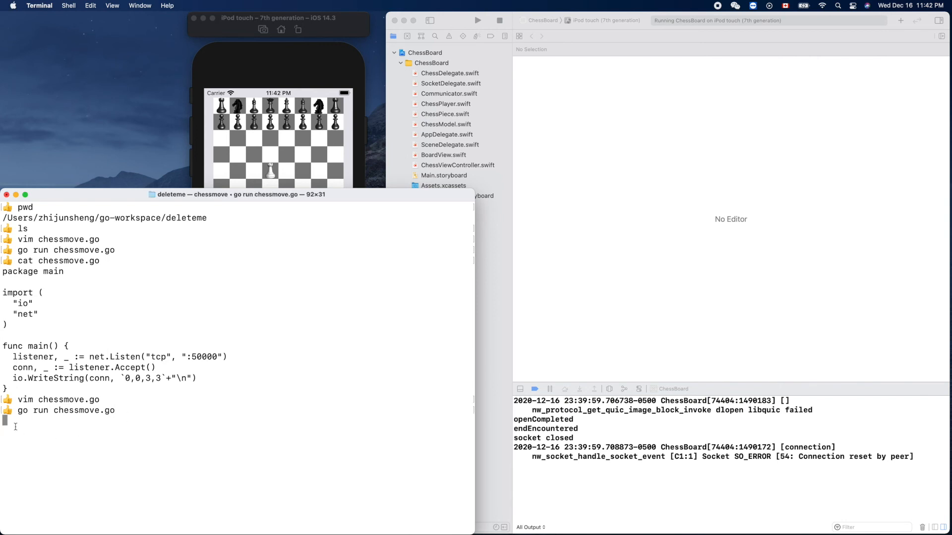
click(312, 66)
click(279, 242)
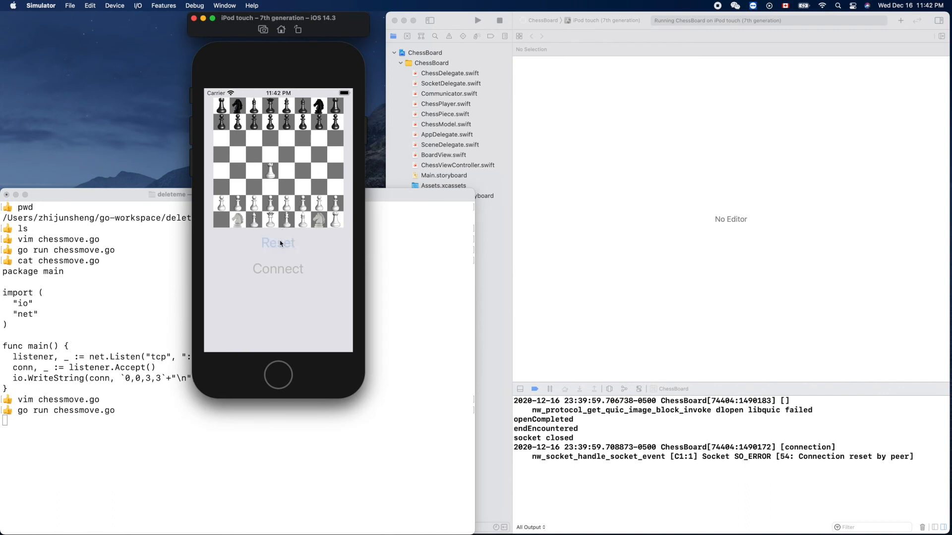
- Connect to 127.0.0.1:50000 again, receive the pawn move, and dismiss the Socket closed alert
click(283, 272)
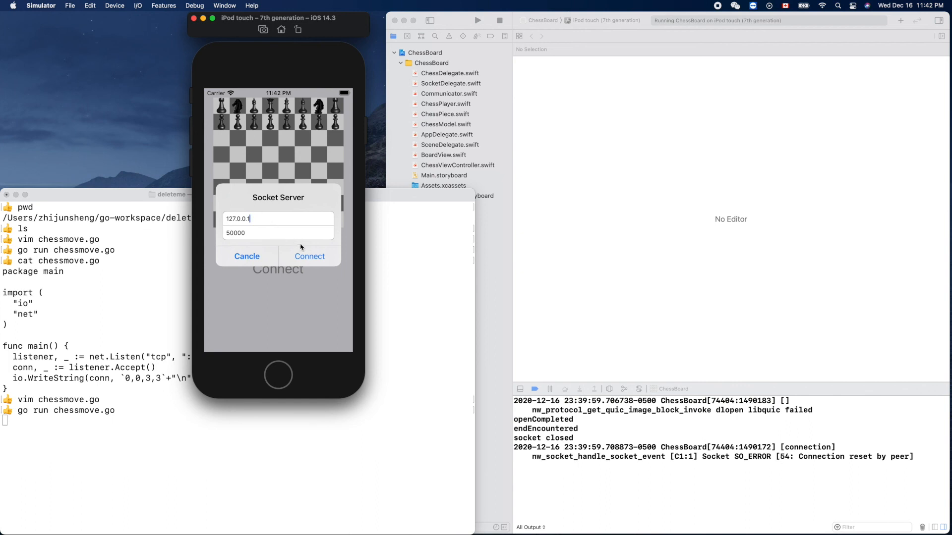
click(309, 256)
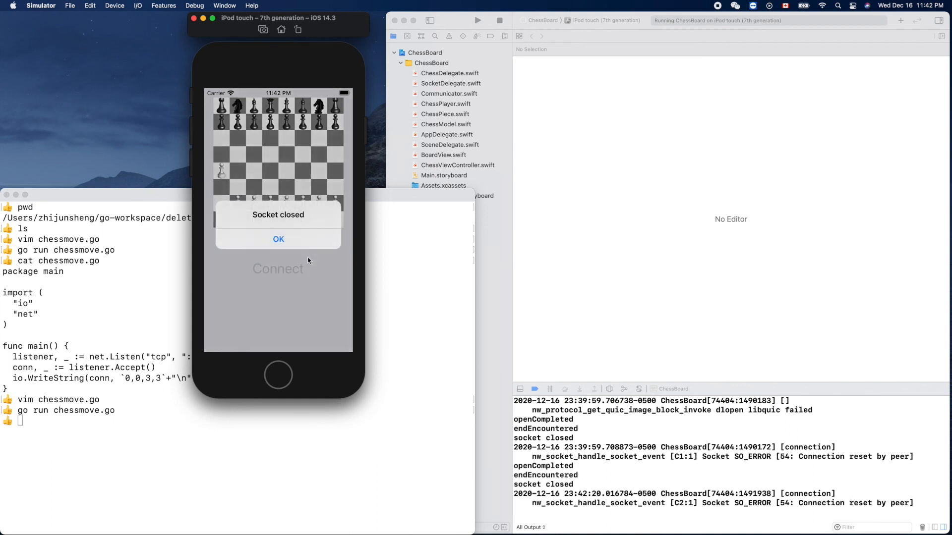
click(278, 239)
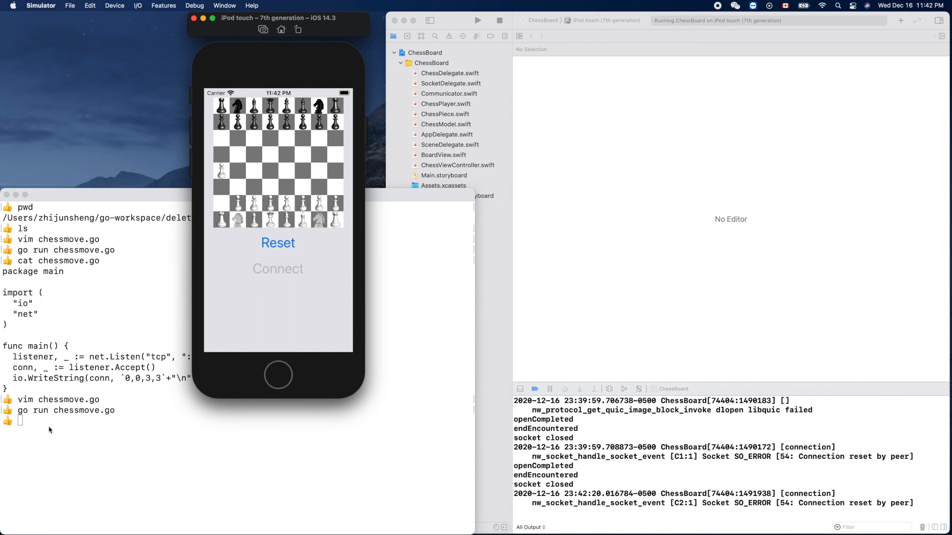
click(47, 430)
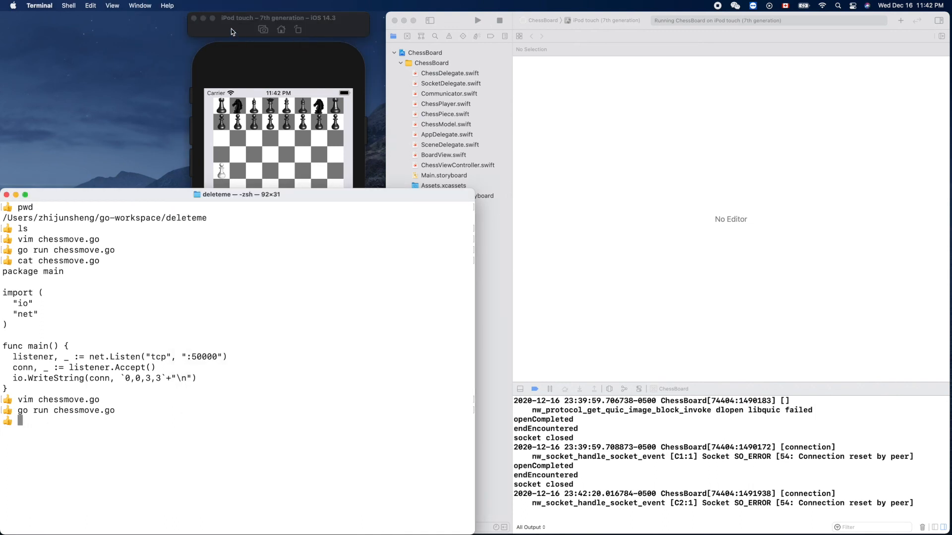
- Move the simulator window right over Xcode and make Terminal active
drag(300, 43, 525, 42)
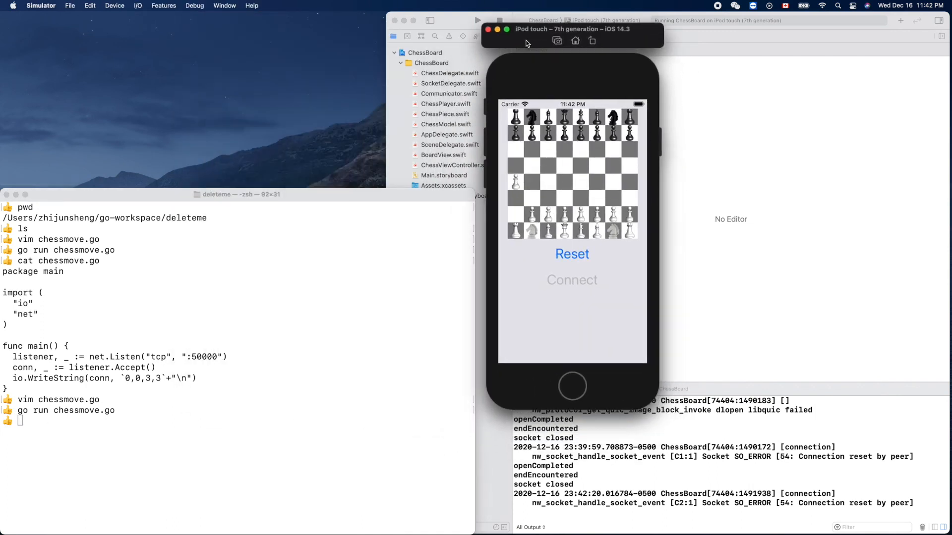
click(182, 385)
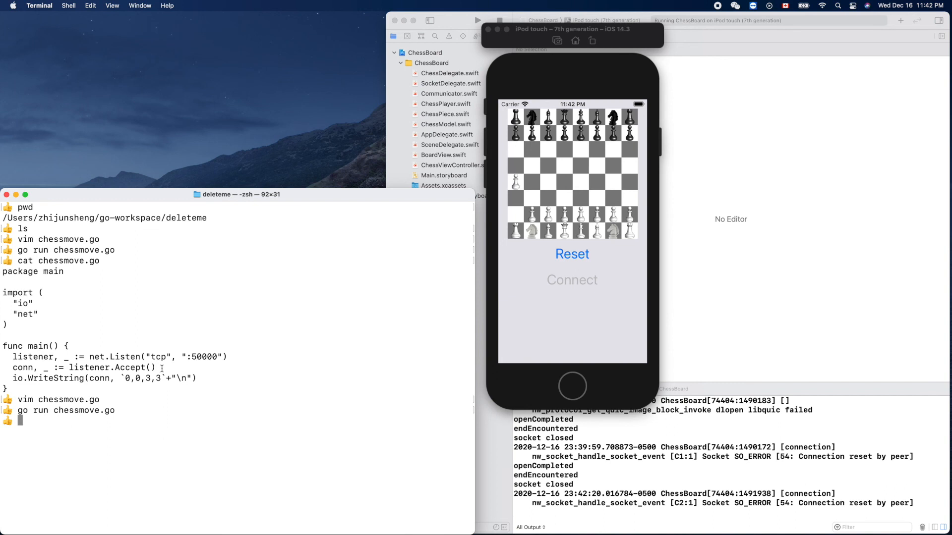
- Highlight the listener.Accept() call and then the io.WriteString line while explaining
drag(157, 369, 91, 368)
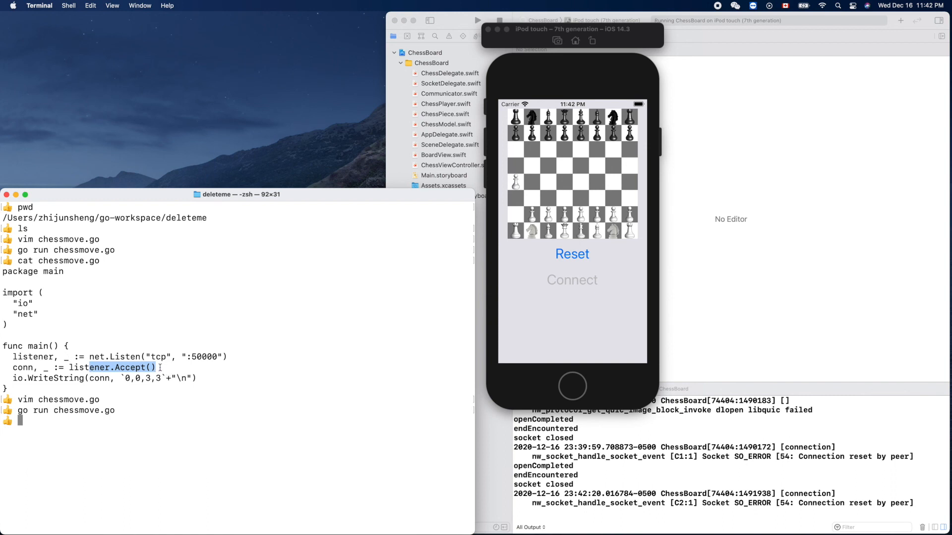
click(168, 369)
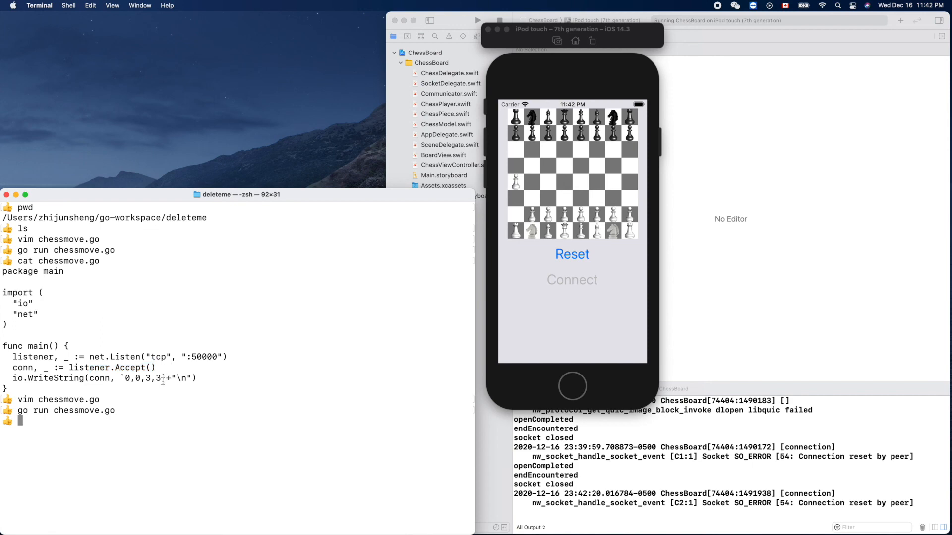
drag(10, 379, 200, 379)
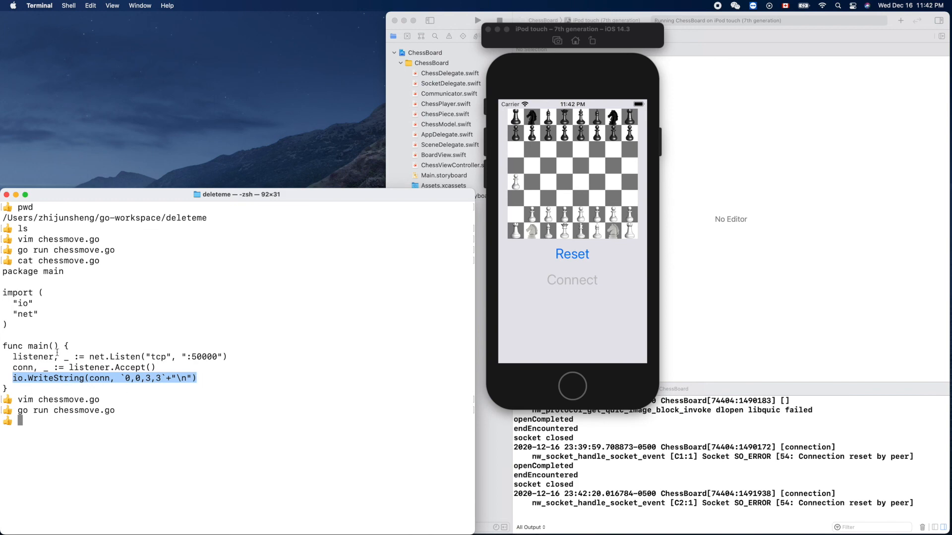
click(252, 435)
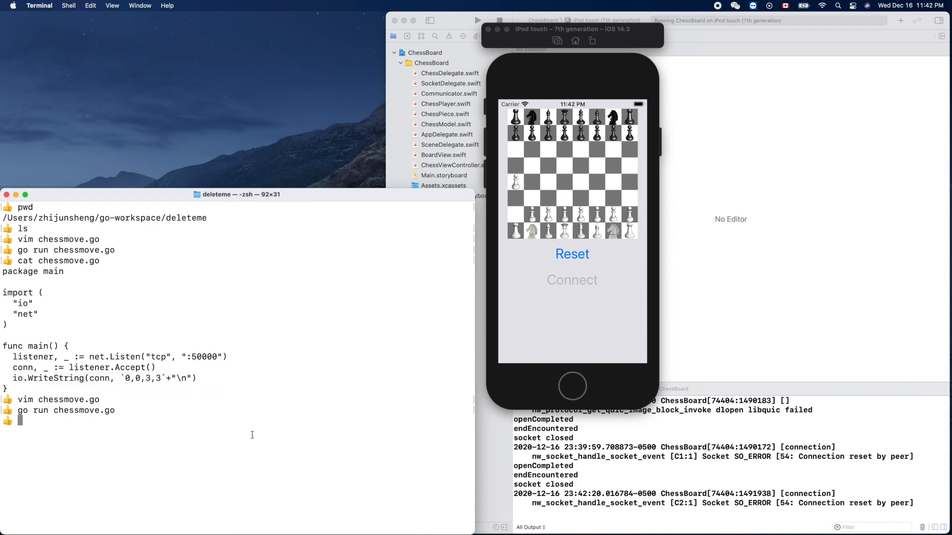